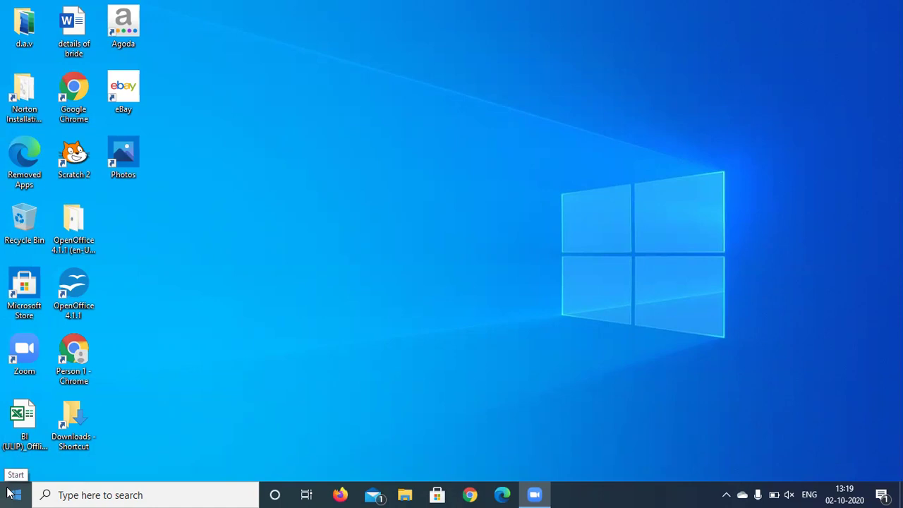
Step: Browse the Start menu, search panel and notifications panel, then close each of them
click(9, 494)
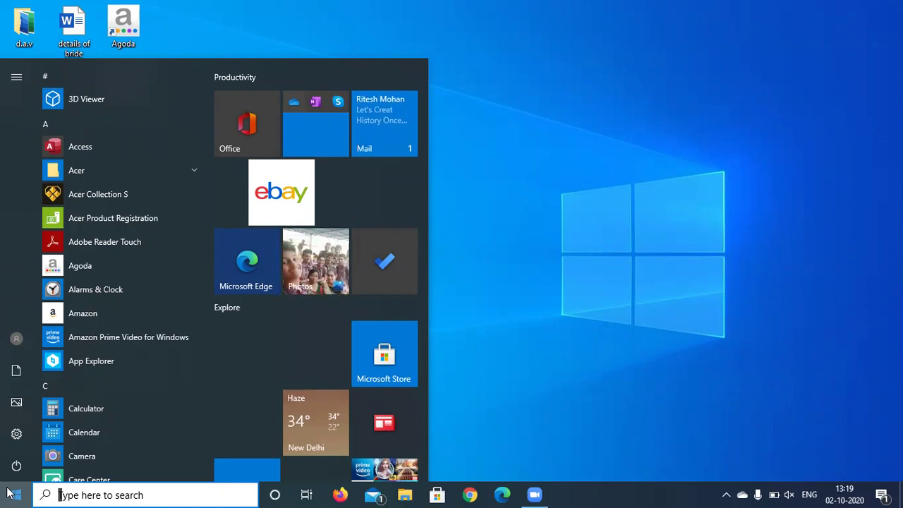
click(85, 494)
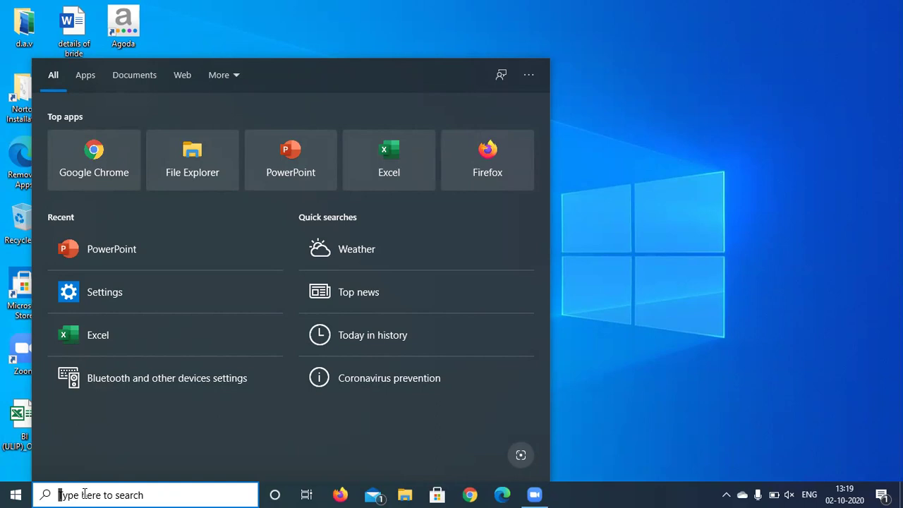
click(10, 493)
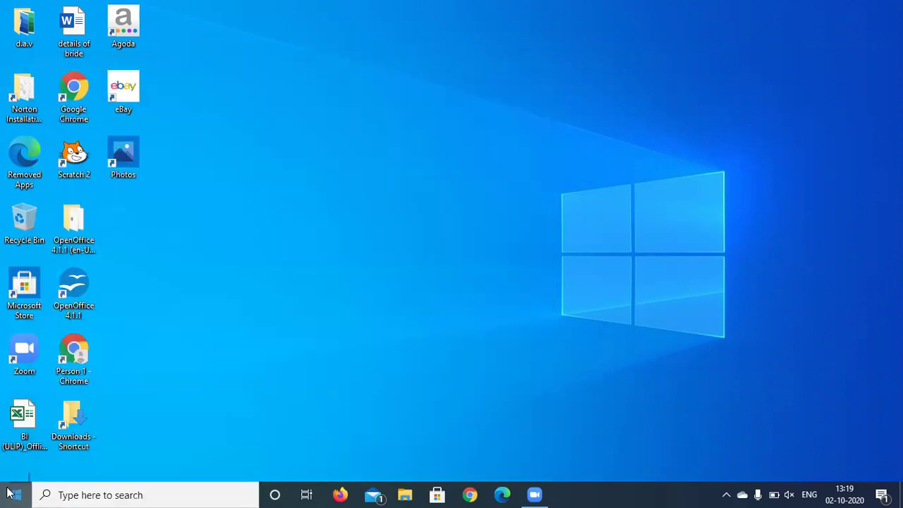
click(10, 493)
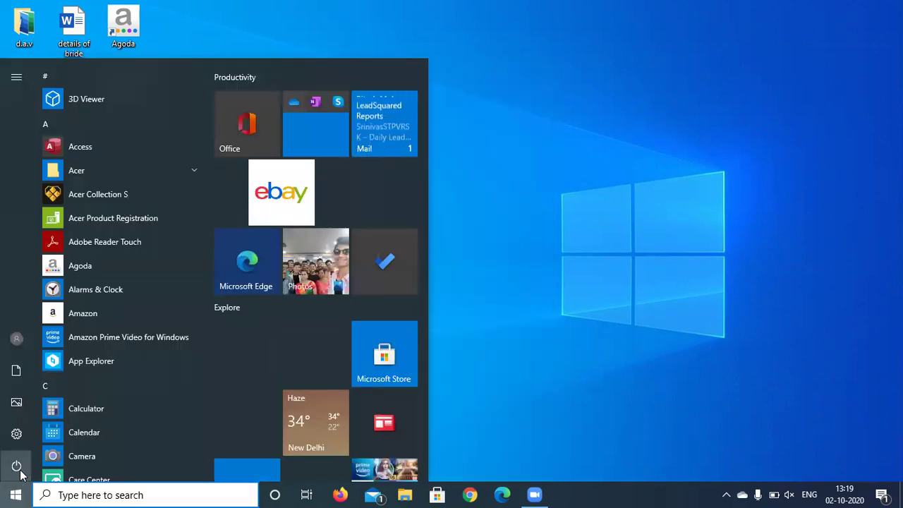
mouse_move(21, 474)
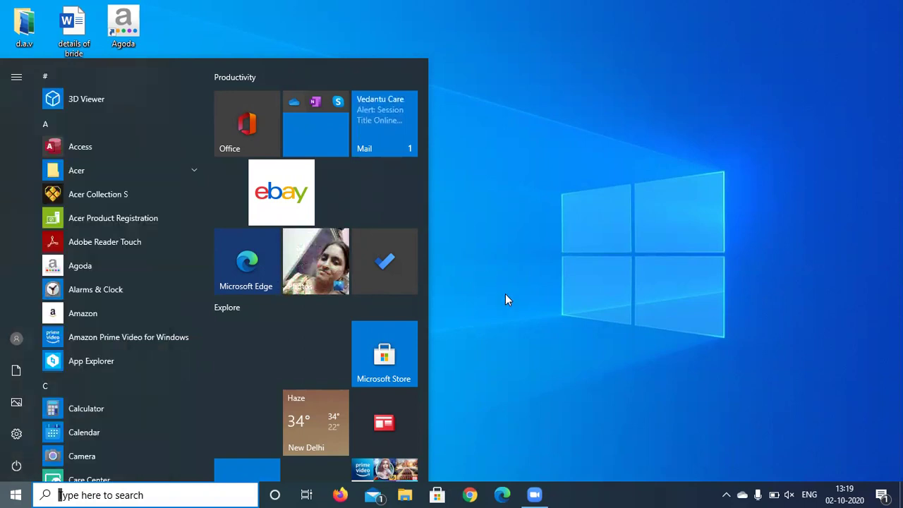
click(705, 366)
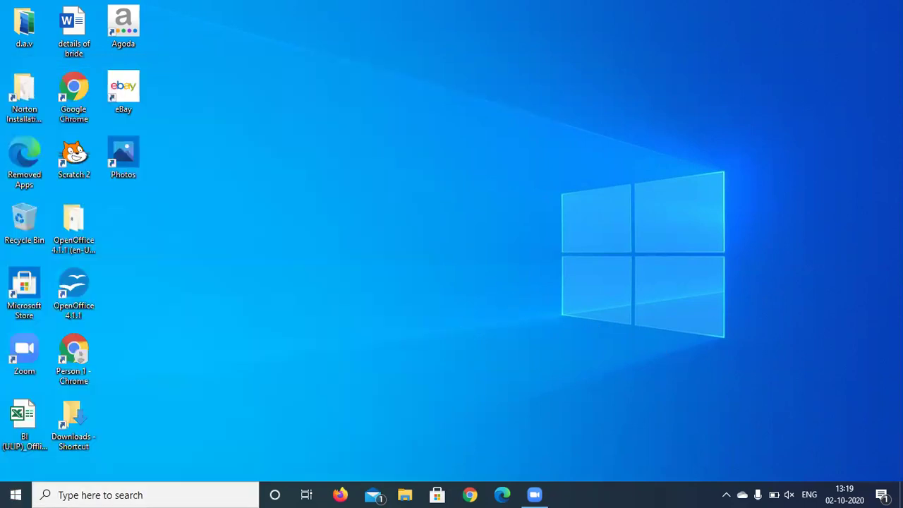
click(881, 495)
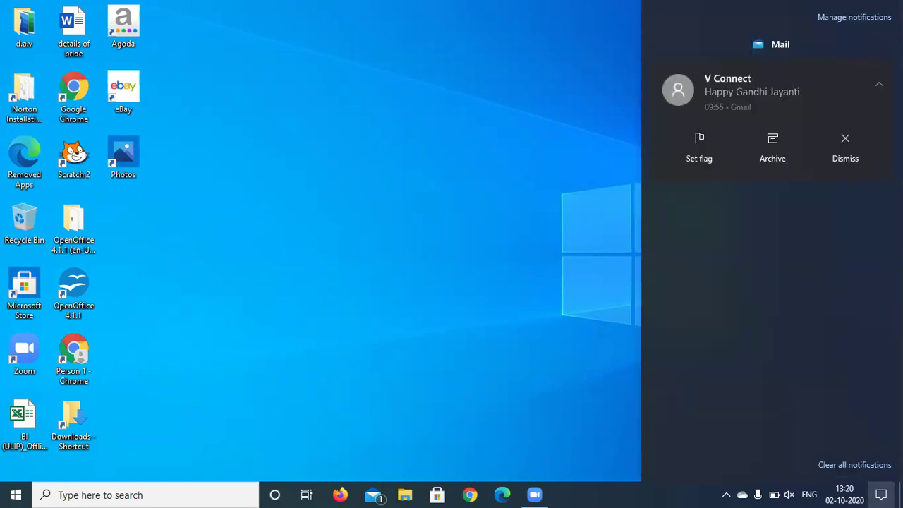
key(Escape)
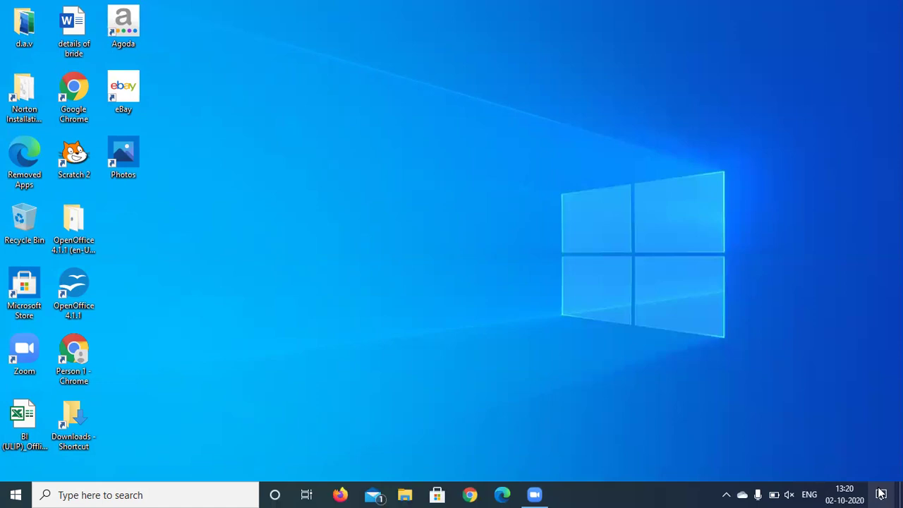
Step: Unmute the speakers at volume 100 and show the hidden system tray icons
mouse_move(847, 492)
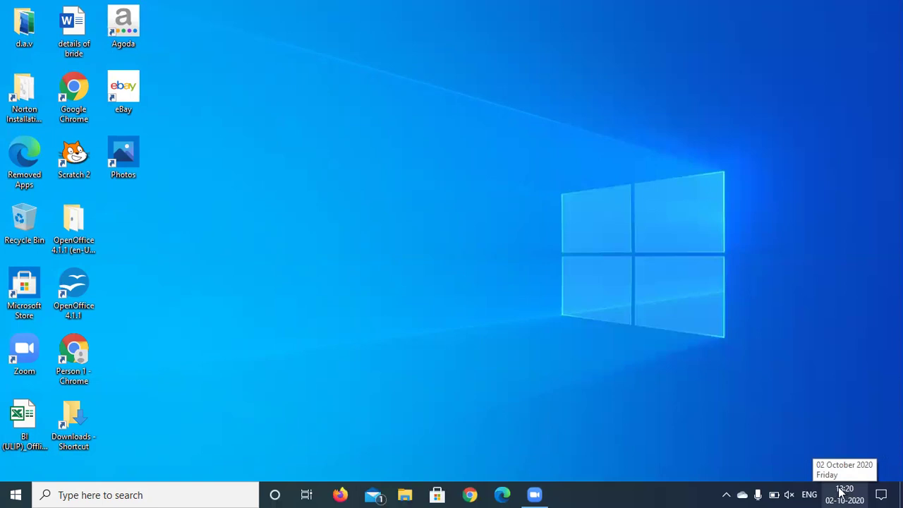
click(788, 492)
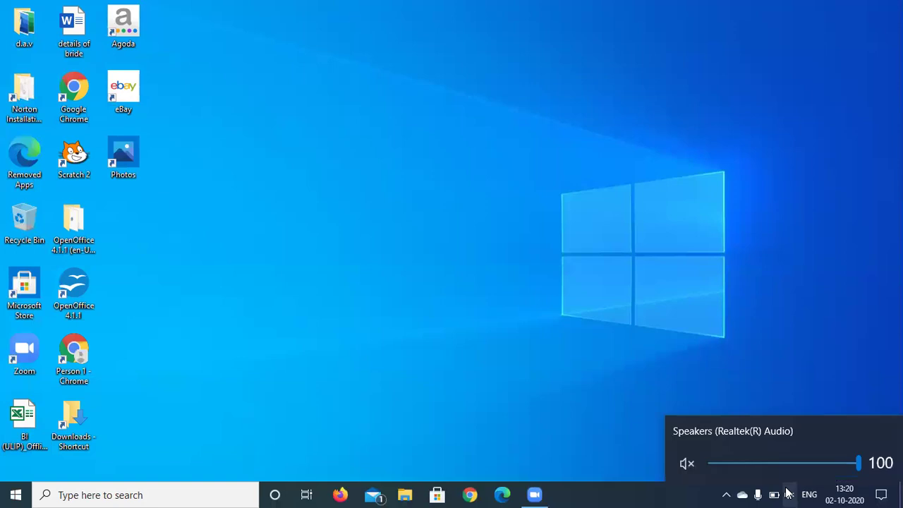
key(XF86AudioMute)
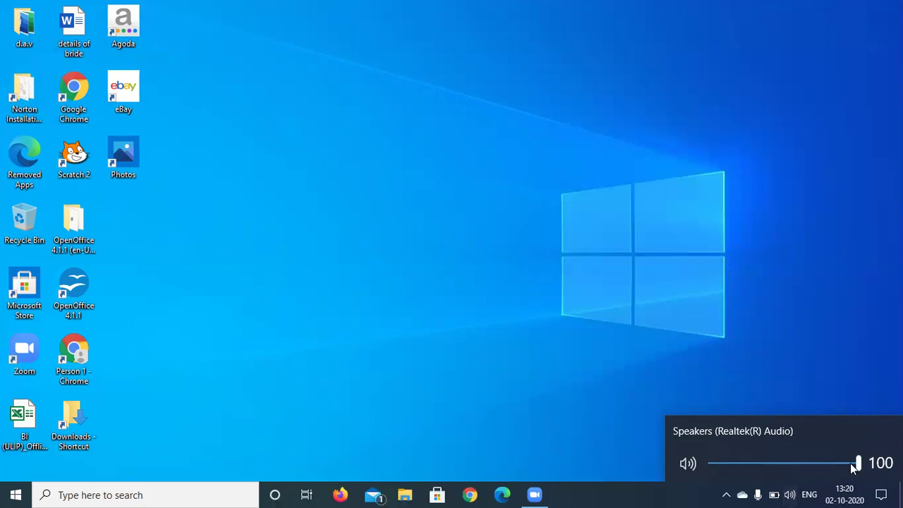
mouse_move(771, 492)
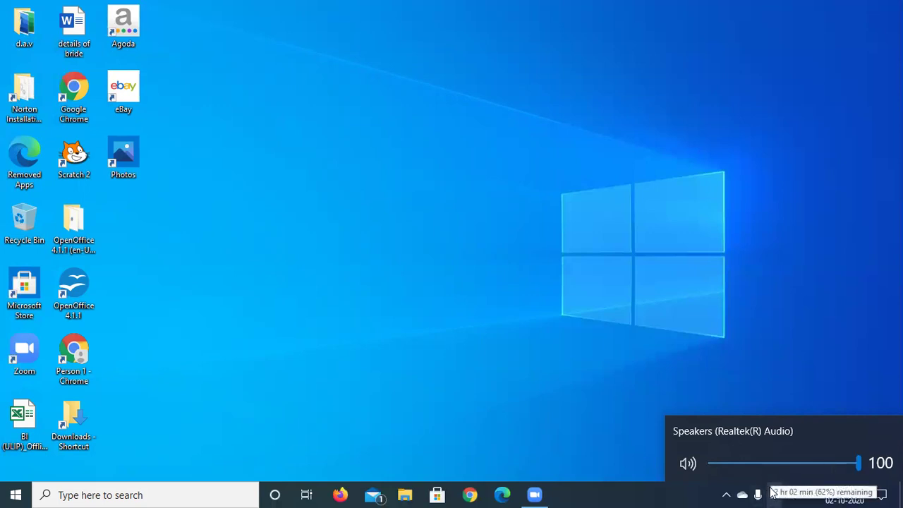
click(726, 493)
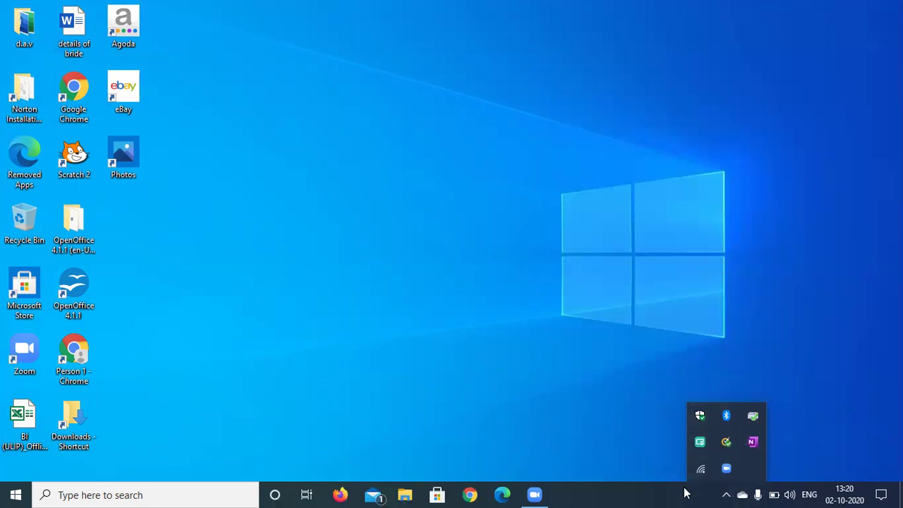
Step: Close the tray overflow and open the d.a.v folder from the desktop
click(614, 493)
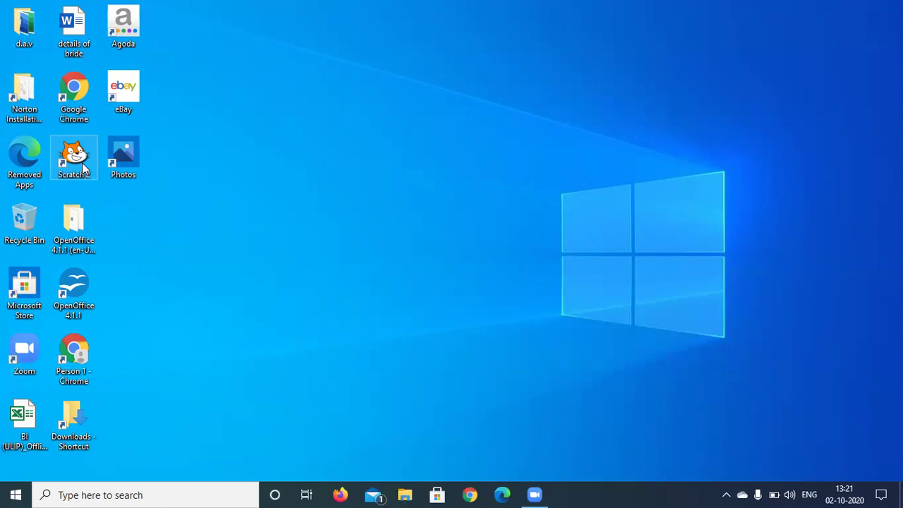
double_click(35, 30)
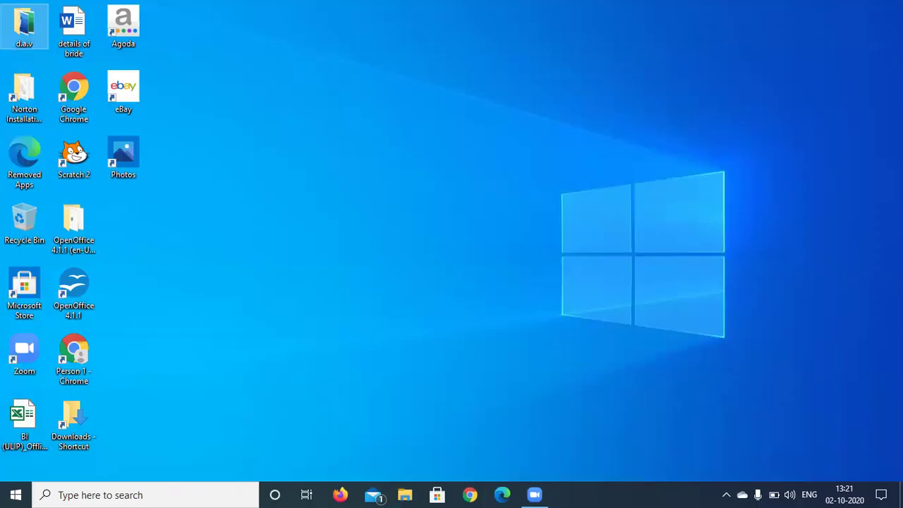
double_click(25, 24)
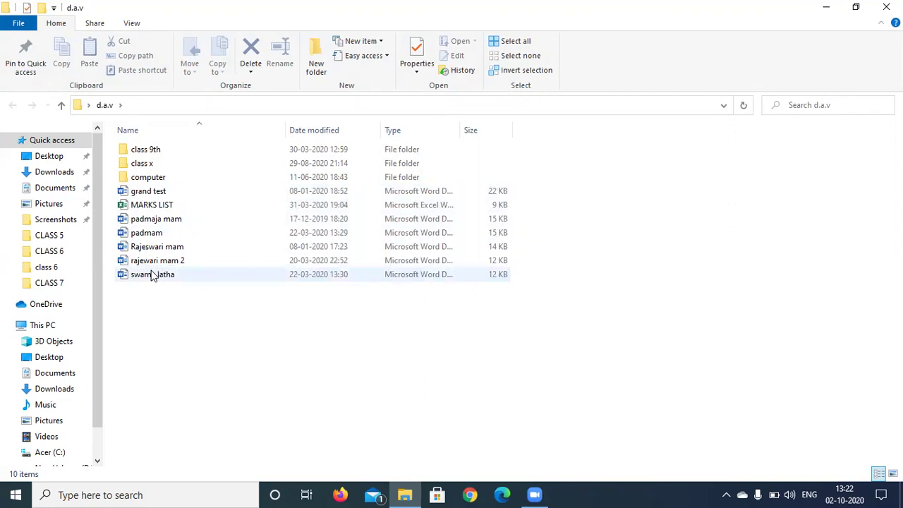
mouse_move(154, 182)
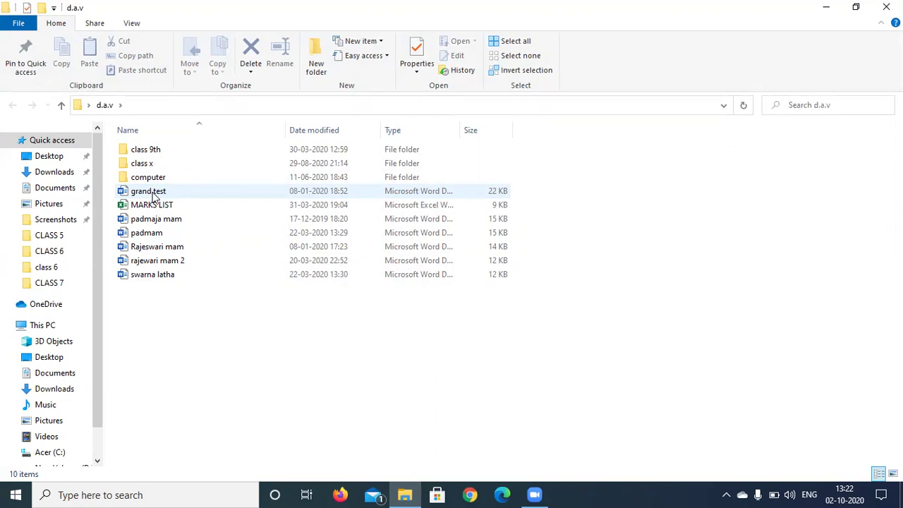
click(885, 7)
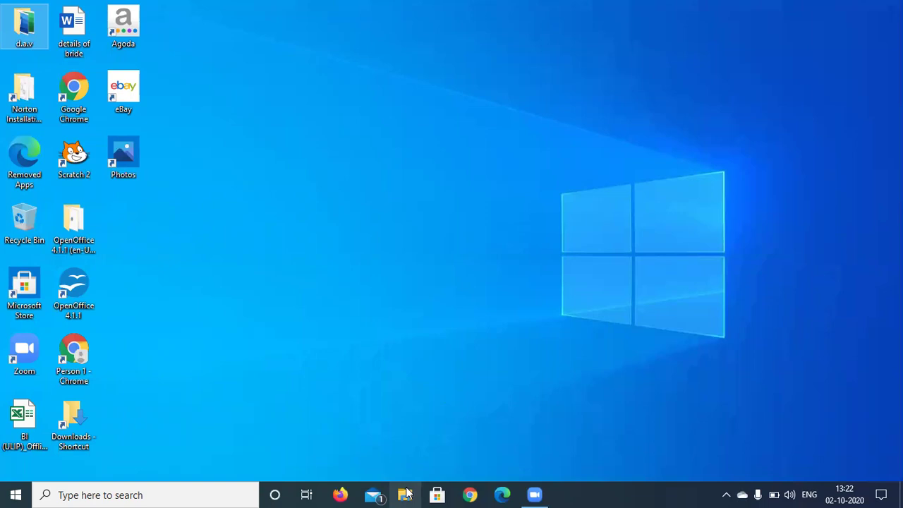
Step: Open File Explorer at Quick access and go to the class 6 folder
click(405, 495)
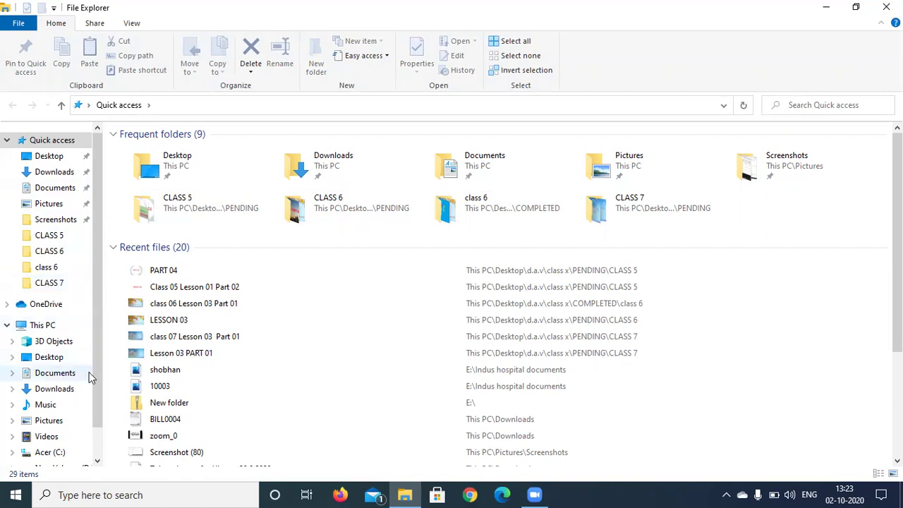
scroll(98, 439, down, 1)
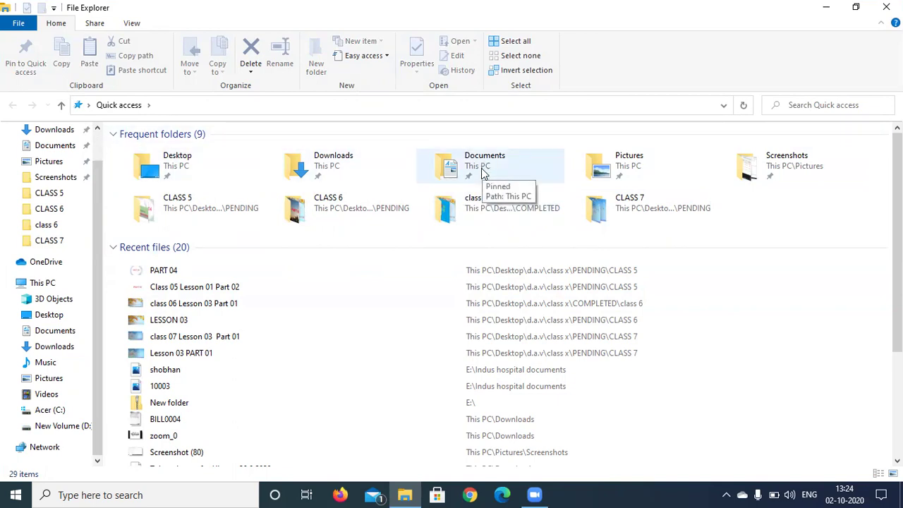
click(74, 224)
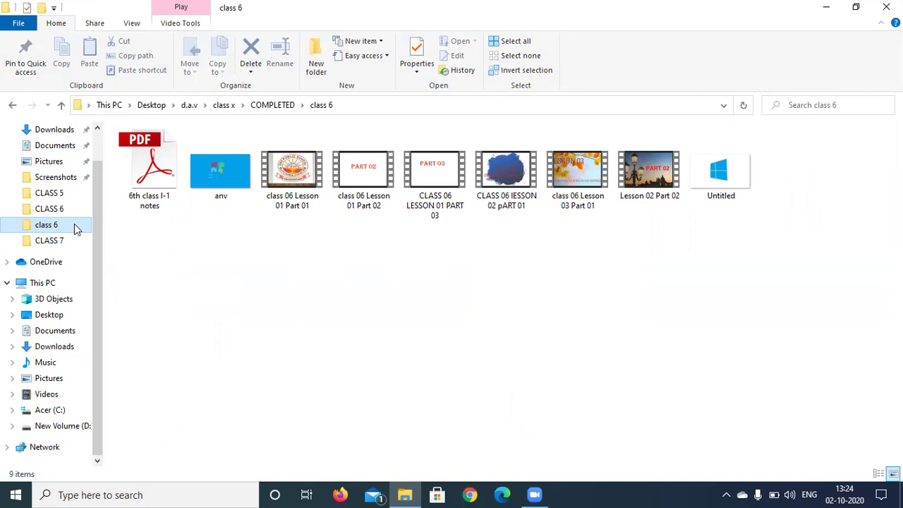
Step: Browse drives C: and D:, open the 23.07.2020 folder, then class 6 and CLASS 5
click(63, 411)
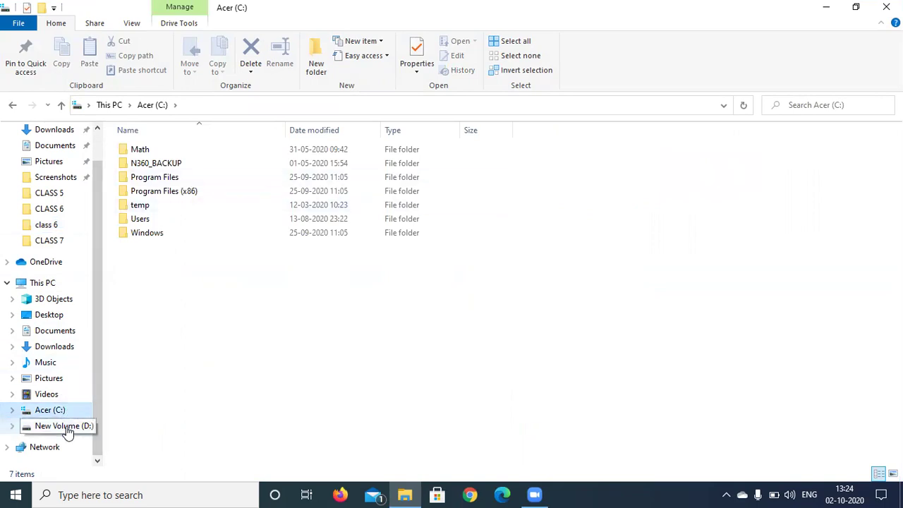
click(66, 426)
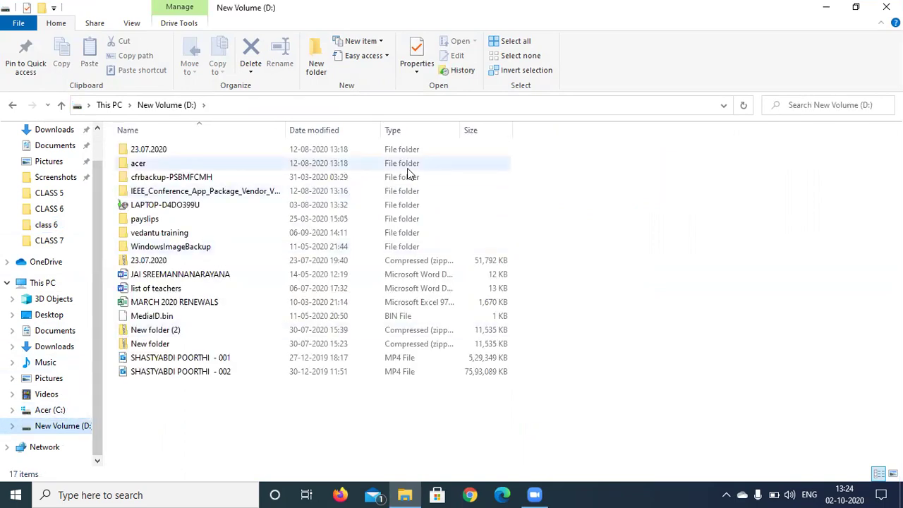
double_click(223, 151)
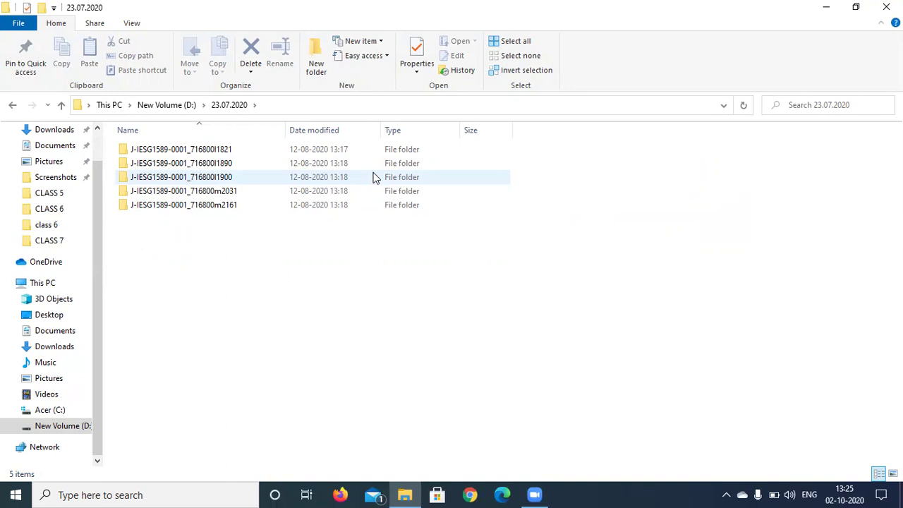
click(47, 224)
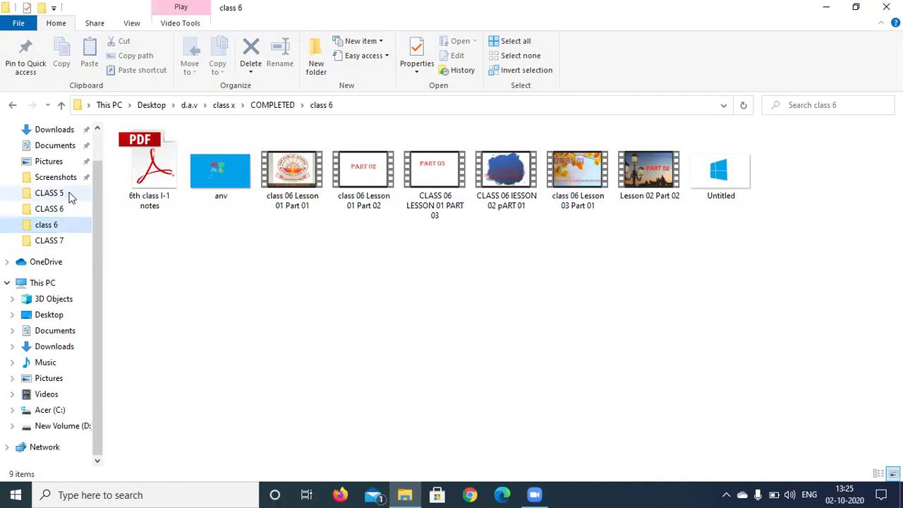
click(68, 196)
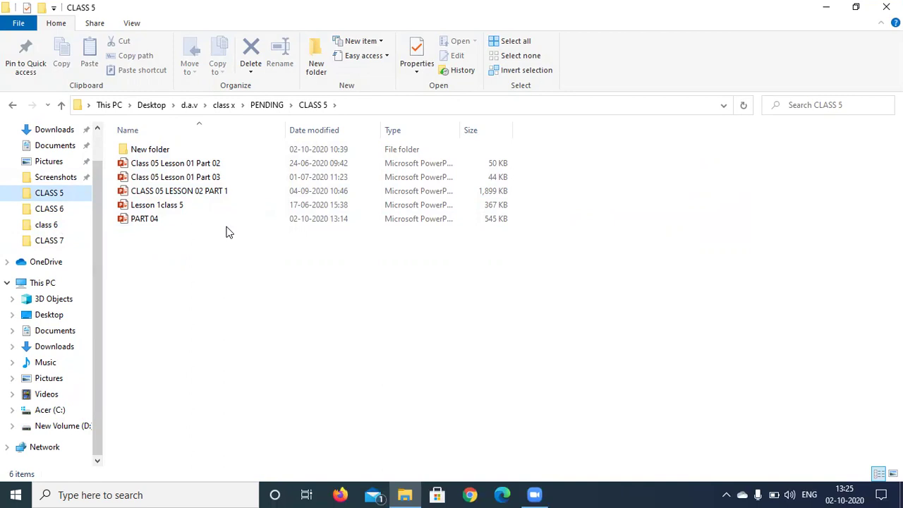
double_click(220, 153)
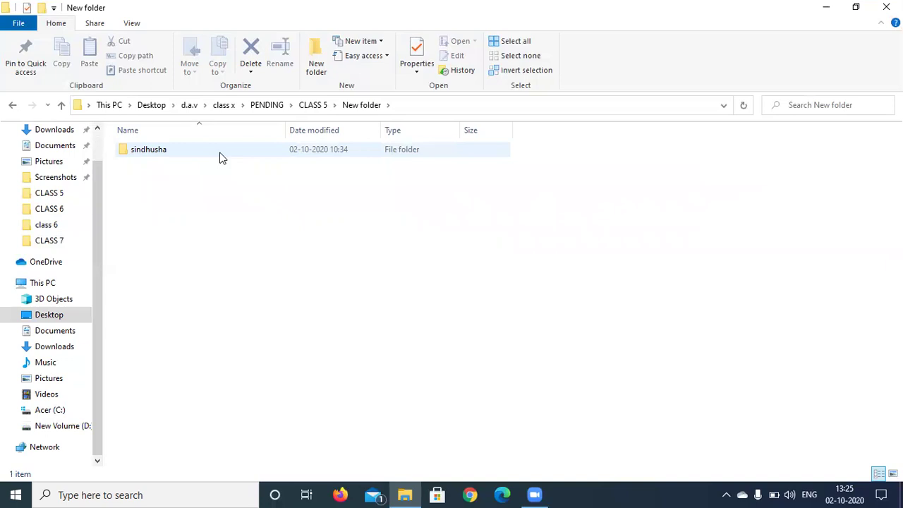
click(312, 111)
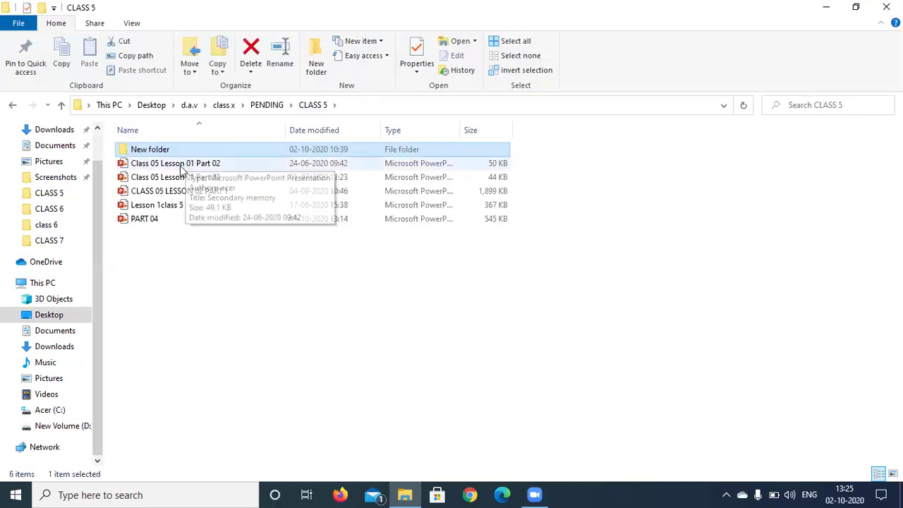
click(181, 166)
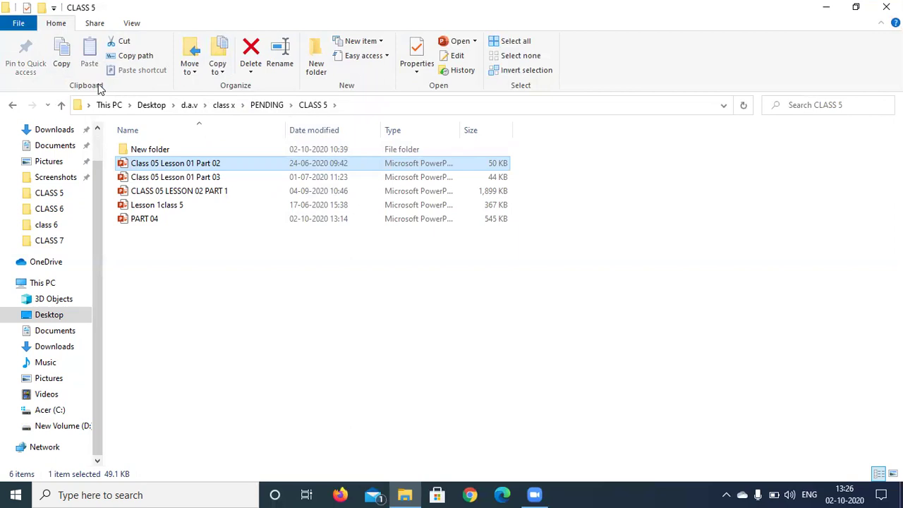
Step: Copy Class 05 Lesson 01 Part 02 into CLASS 5 and select the new Part 02 - Copy
click(223, 58)
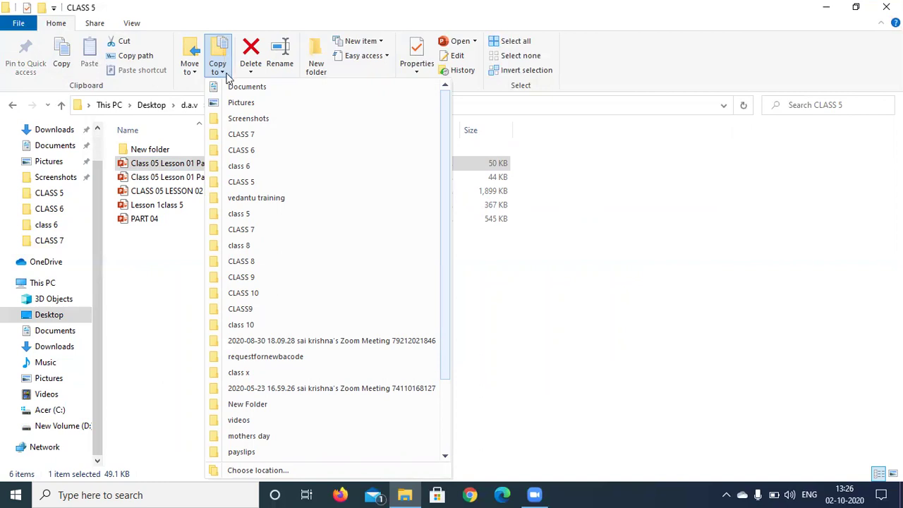
click(240, 182)
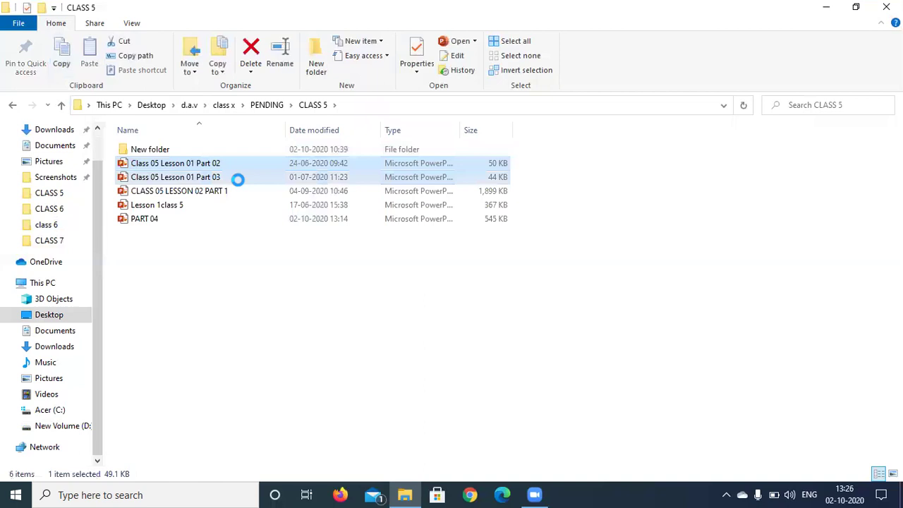
click(238, 182)
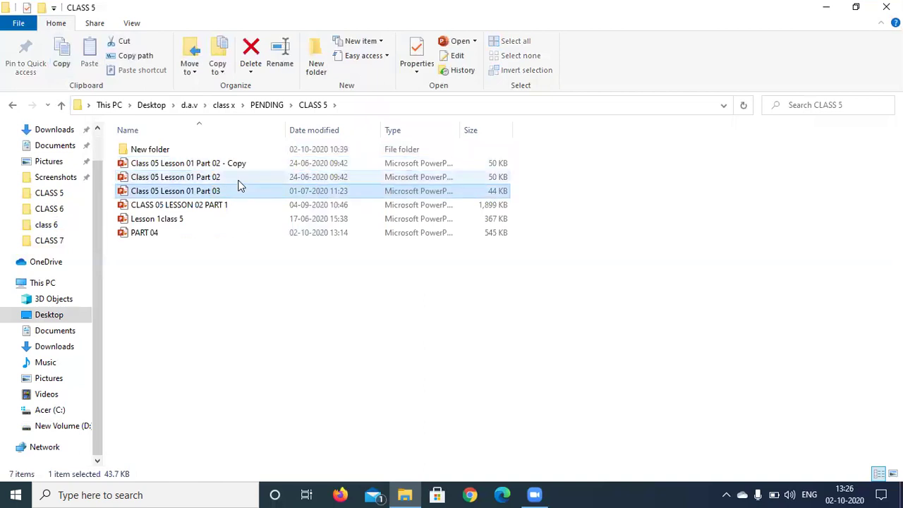
click(237, 164)
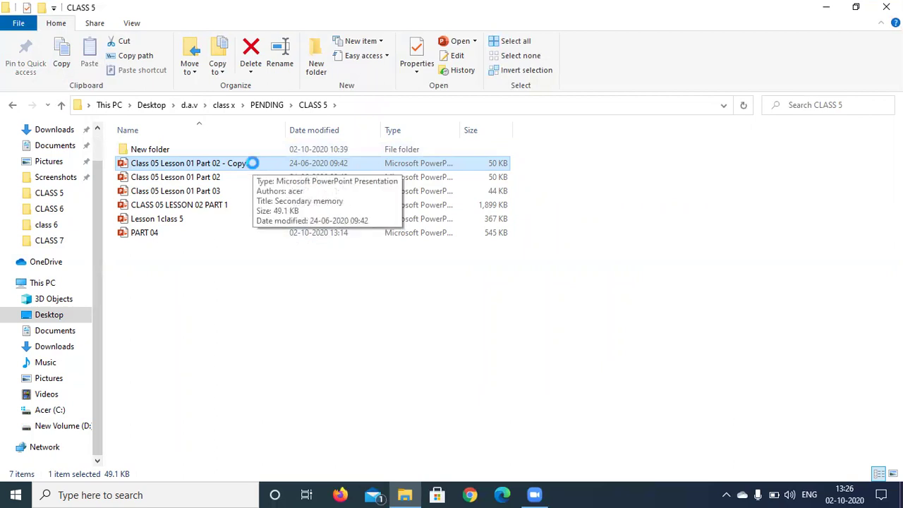
Step: Cut Class 05 Lesson 01 Part 02 - Copy and paste it into CLASS 5's New folder
right_click(252, 163)
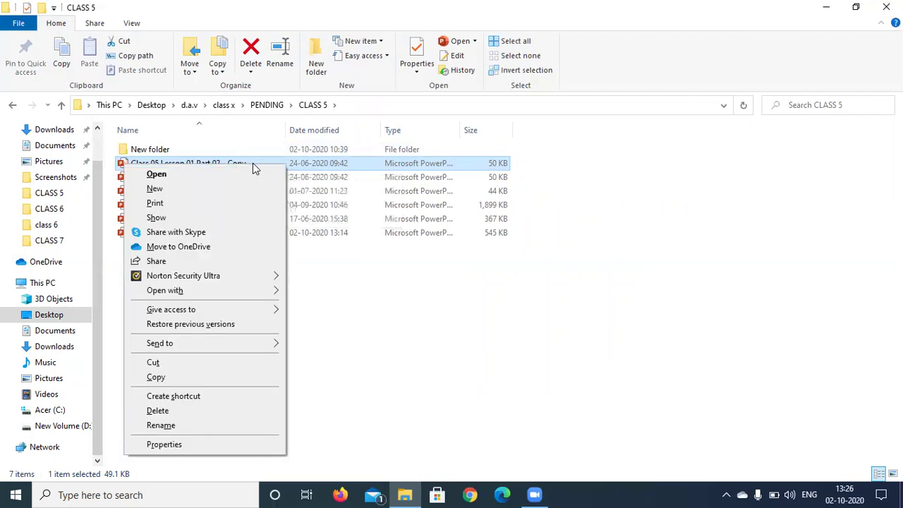
click(203, 379)
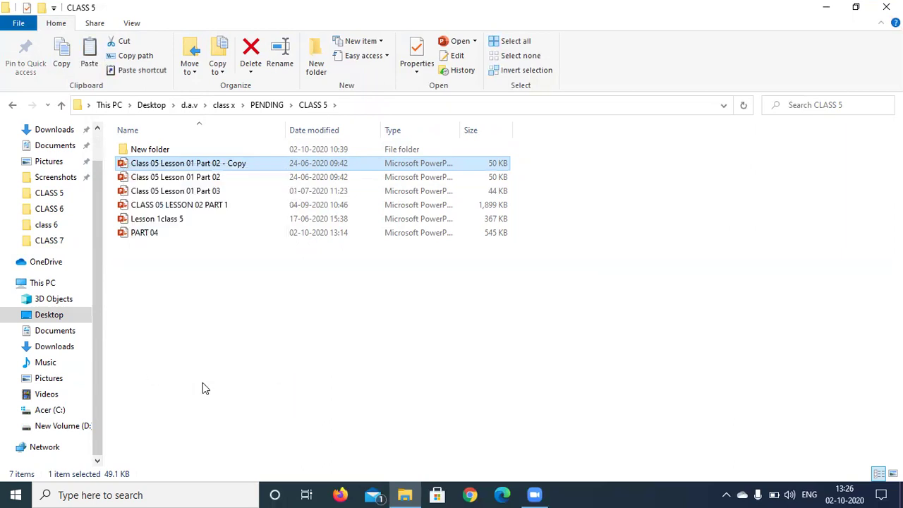
right_click(268, 170)
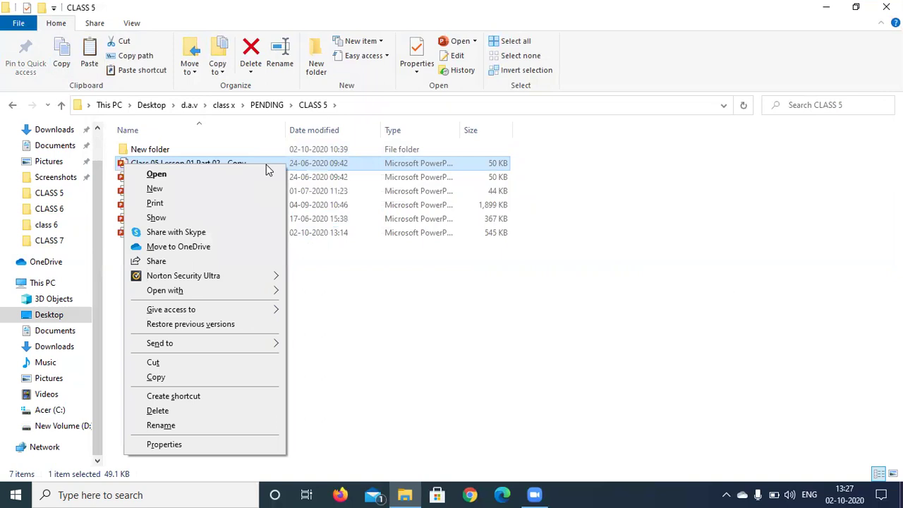
click(152, 364)
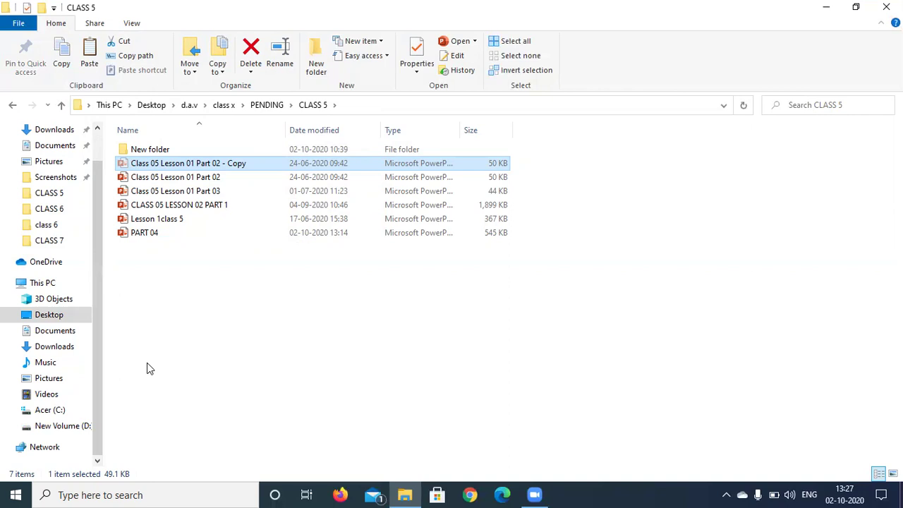
double_click(189, 152)
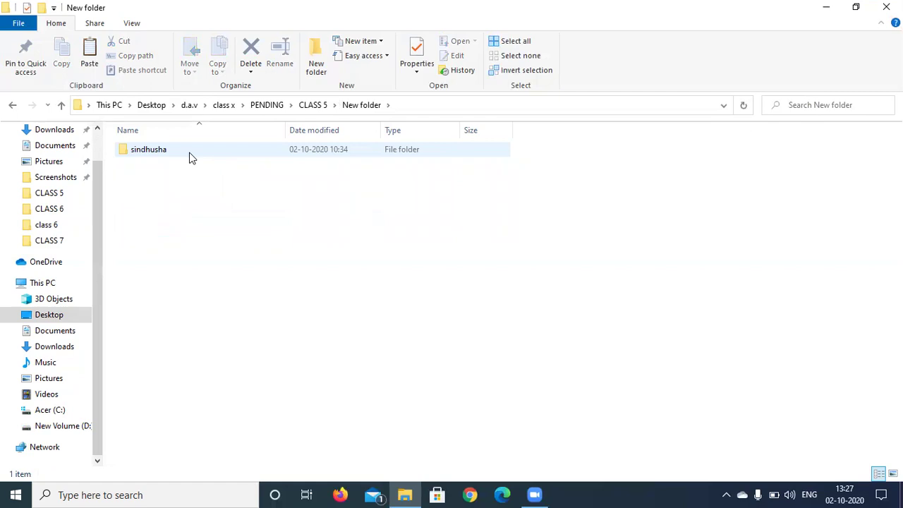
click(91, 49)
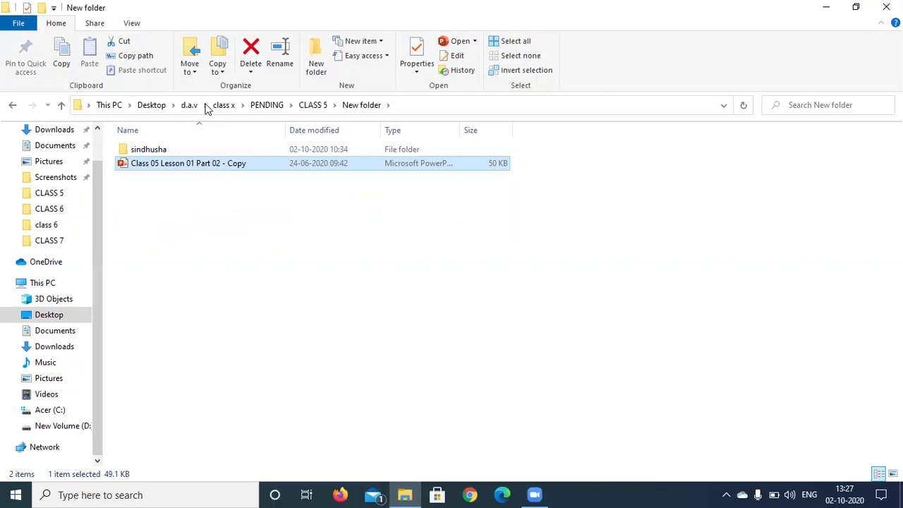
right_click(242, 169)
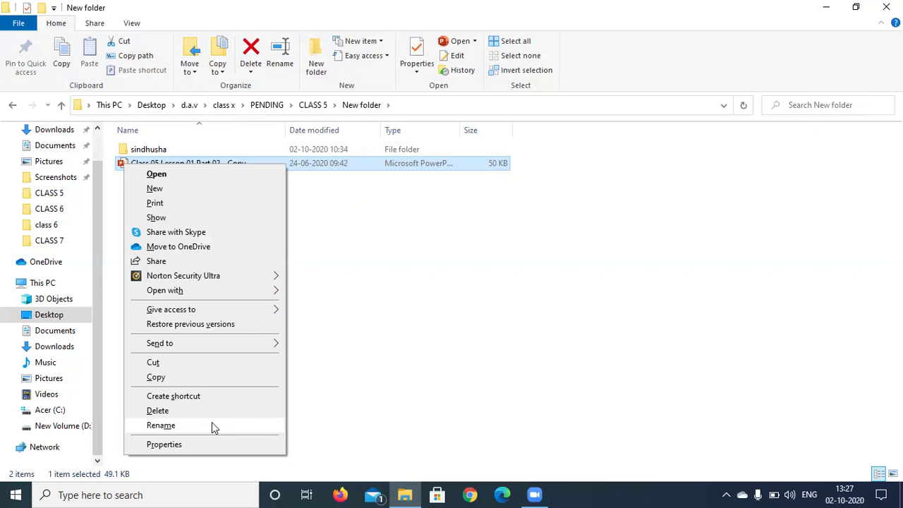
Step: Rename the copied presentation in New folder from Part 02 - Copy to 'Class 05 lesson 01'
click(396, 289)
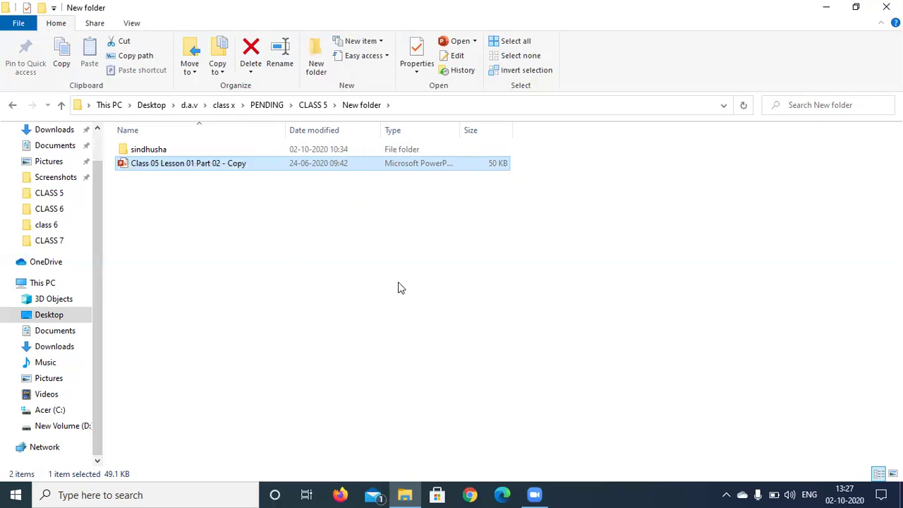
click(247, 169)
right_click(247, 170)
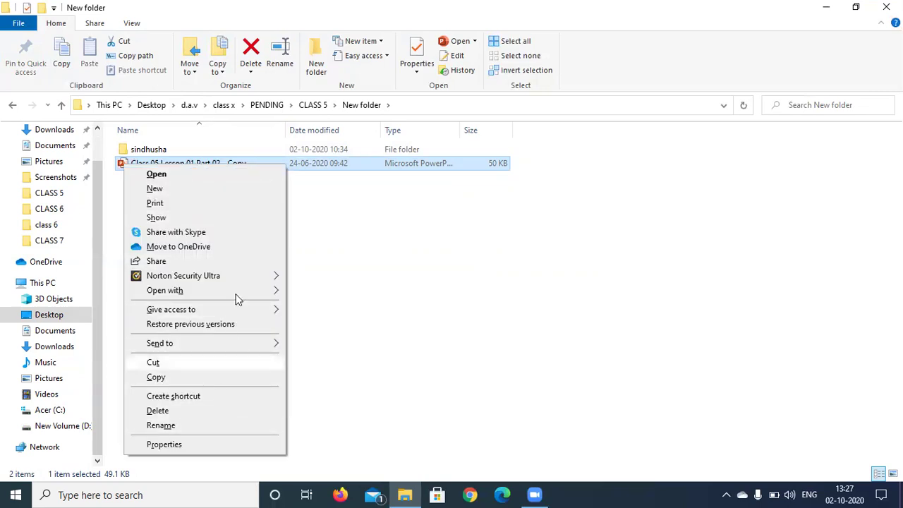
click(348, 275)
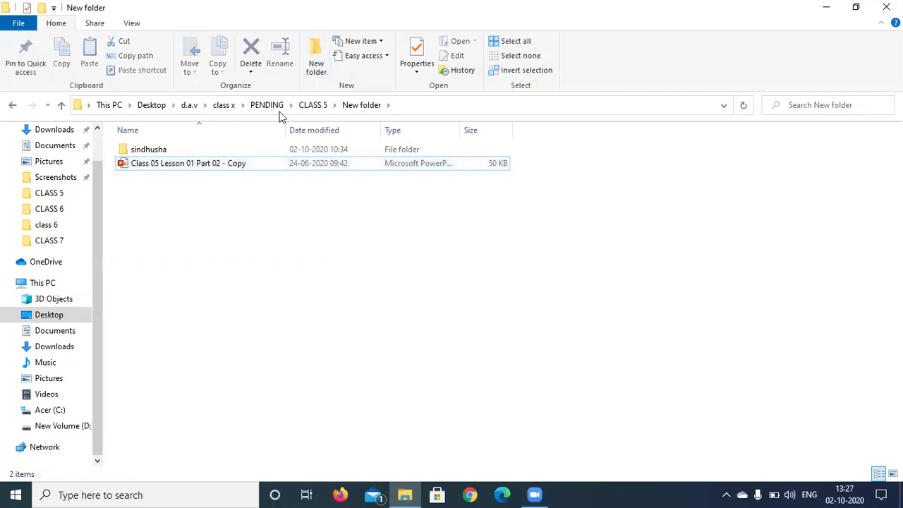
click(256, 168)
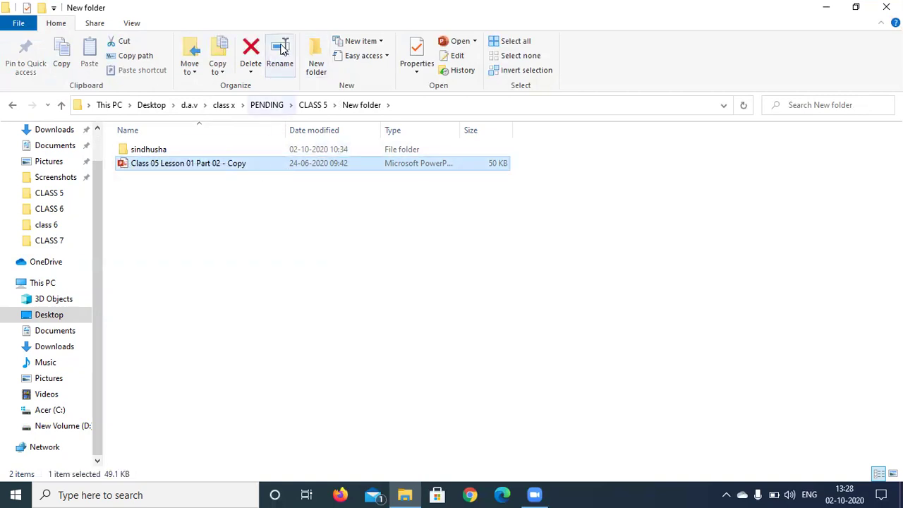
click(280, 48)
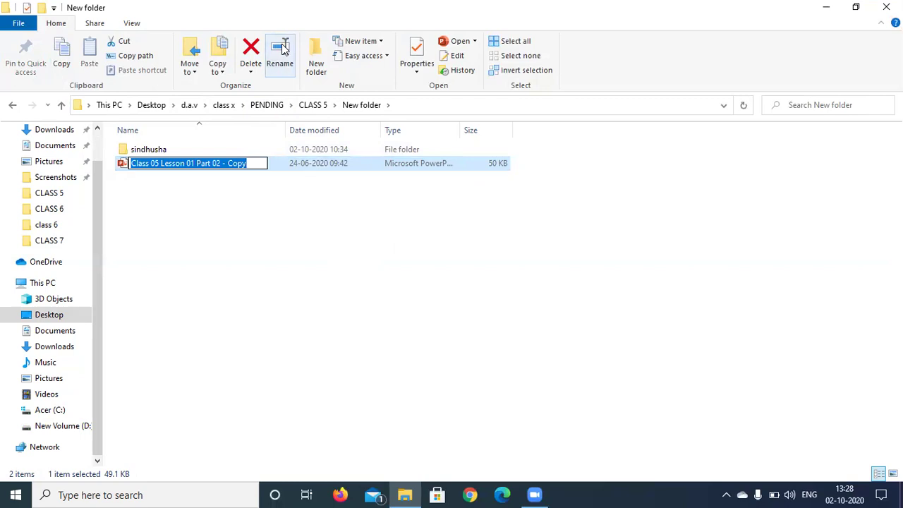
key(End)
key(BackSpace)
key(BackSpace)
key(BackSpace)
key(BackSpace)
key(BackSpace)
key(BackSpace)
key(BackSpace)
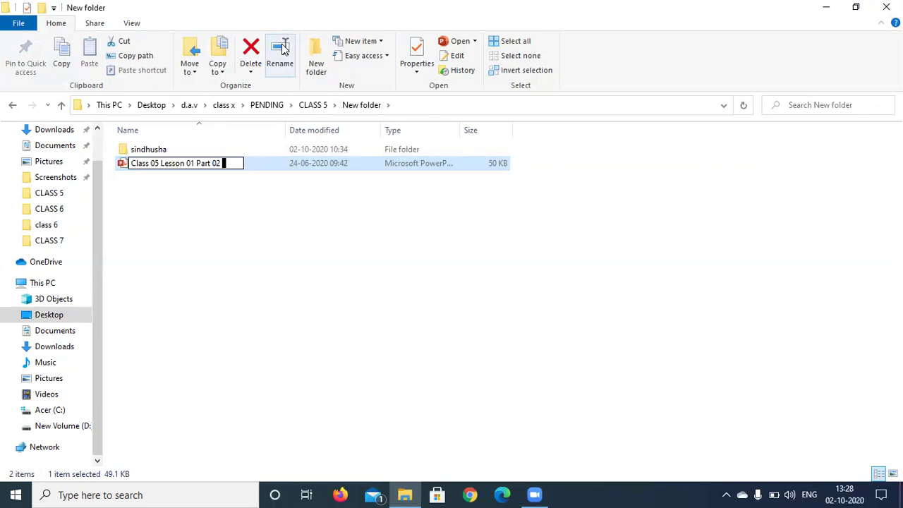
key(BackSpace)
key(BackSpace)
key(BackSpace)
key(BackSpace)
key(BackSpace)
key(BackSpace)
key(BackSpace)
key(BackSpace)
key(BackSpace)
key(BackSpace)
key(BackSpace)
key(BackSpace)
key(BackSpace)
key(BackSpace)
key(BackSpace)
key(BackSpace)
key(BackSpace)
key(BackSpace)
text(lesson 01)
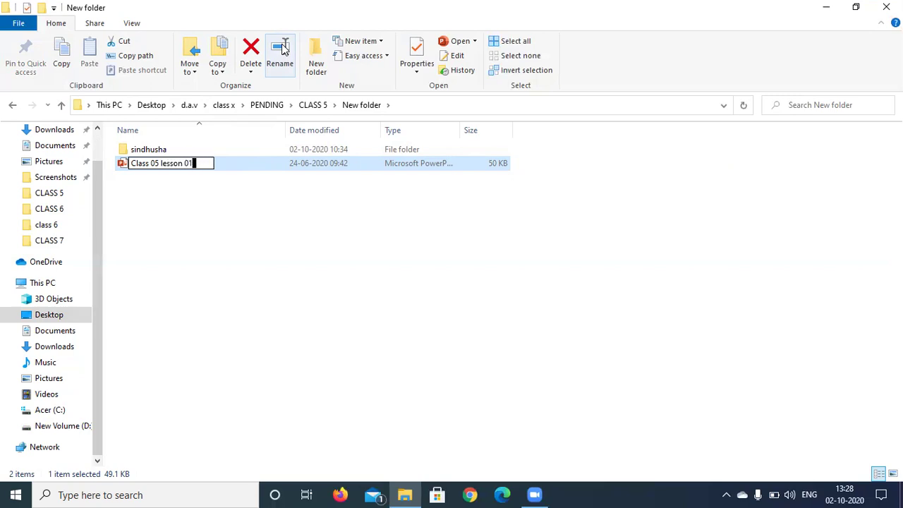
key(Return)
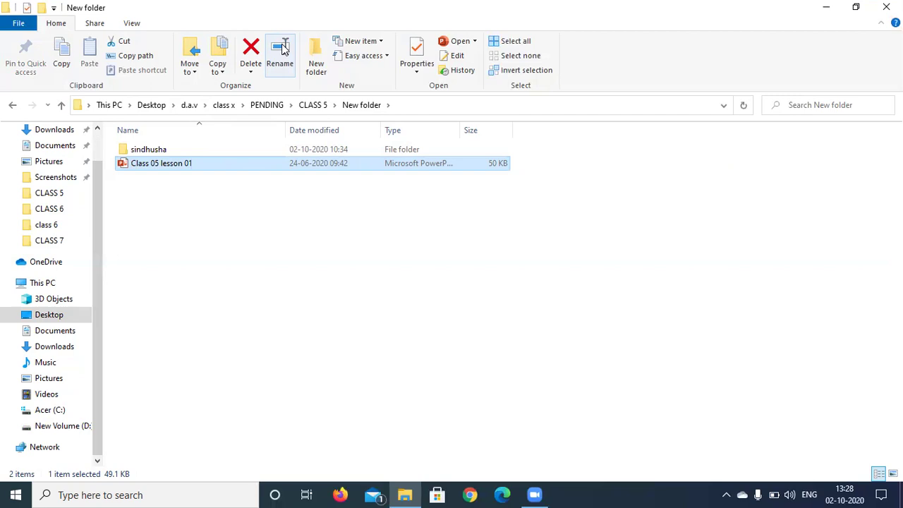
Step: Delete the Class 05 lesson 01 presentation and select the sindhusha folder
right_click(201, 168)
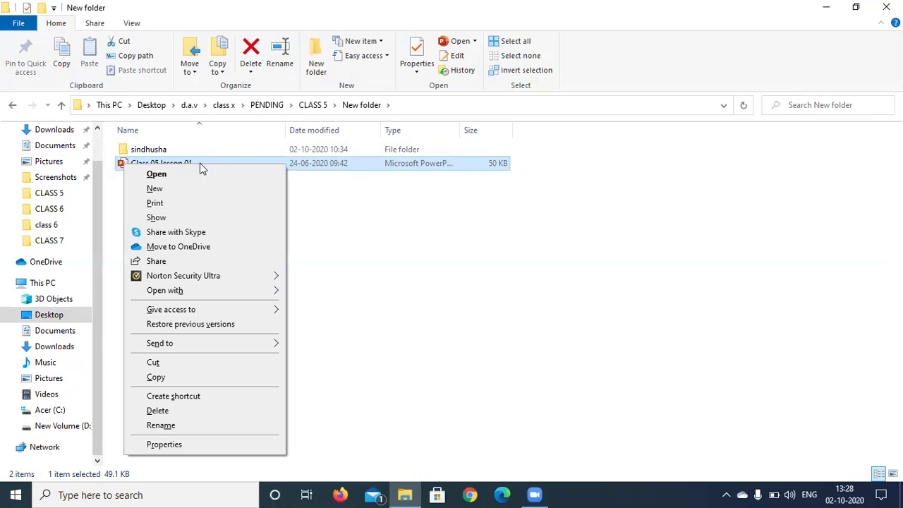
click(177, 409)
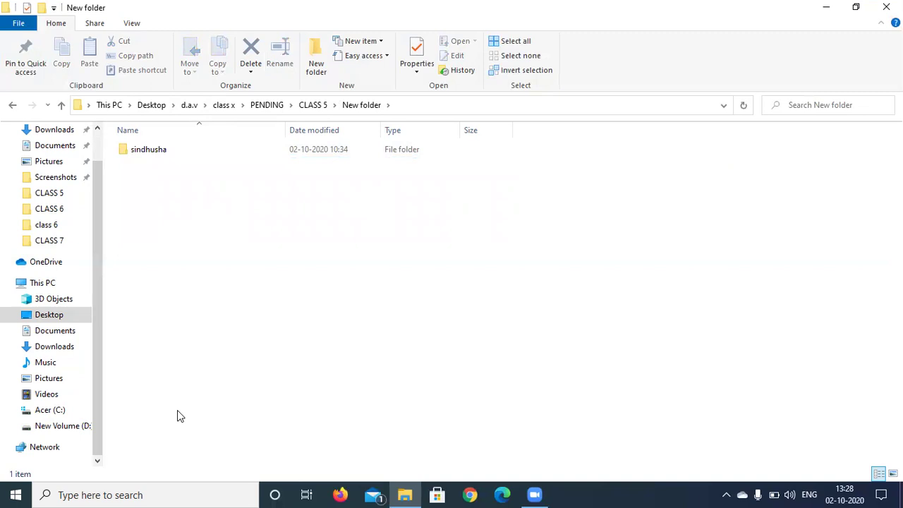
click(181, 150)
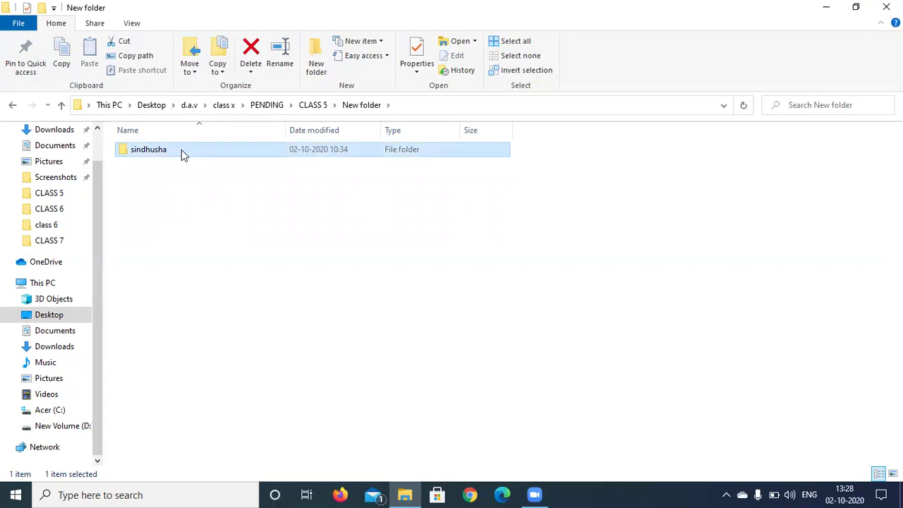
click(182, 150)
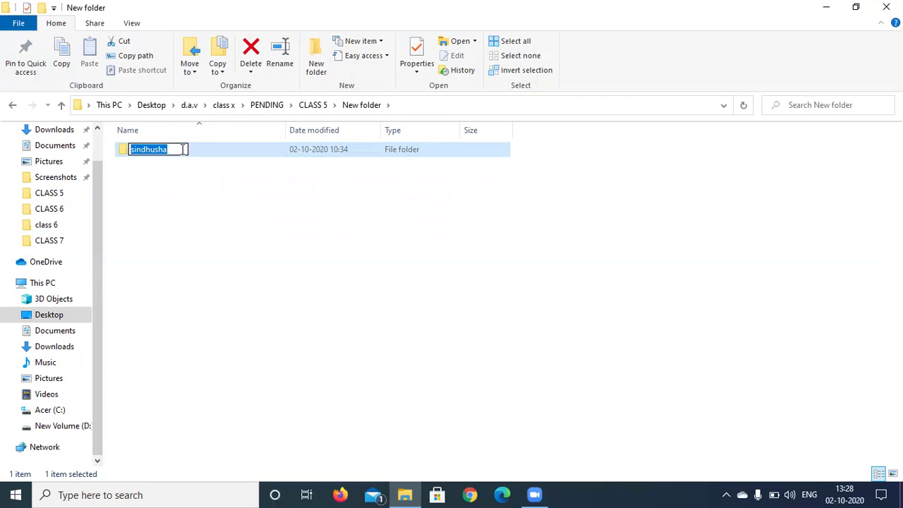
click(215, 188)
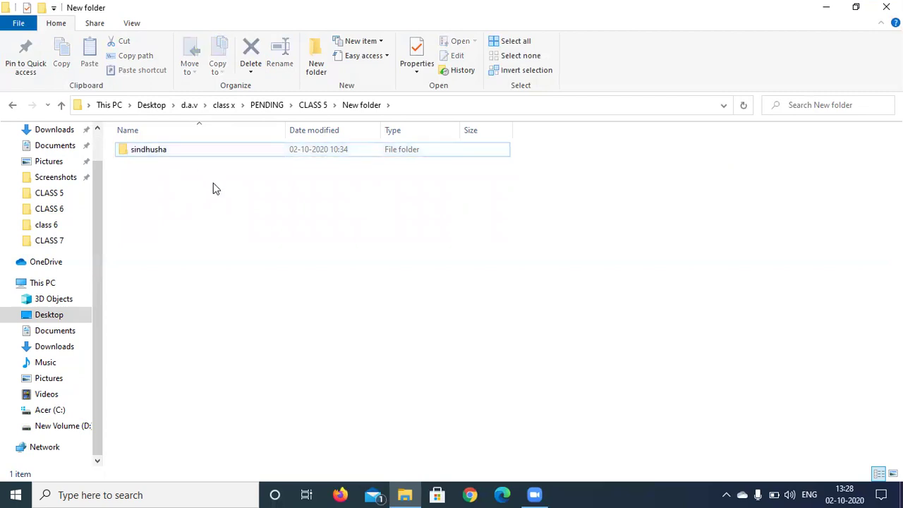
click(62, 105)
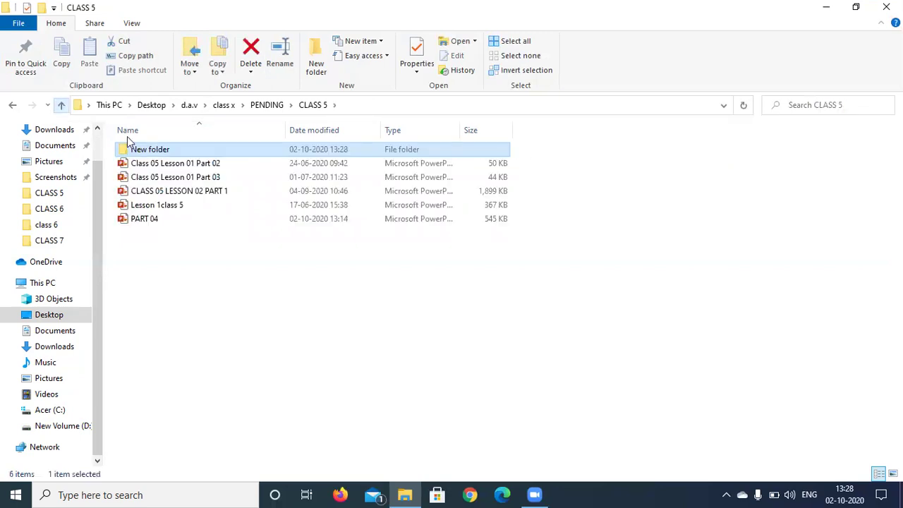
double_click(187, 151)
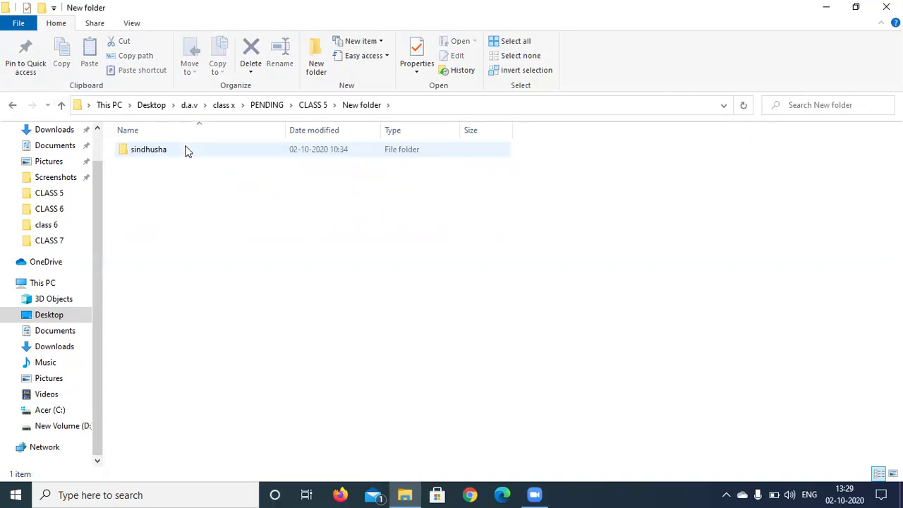
click(187, 150)
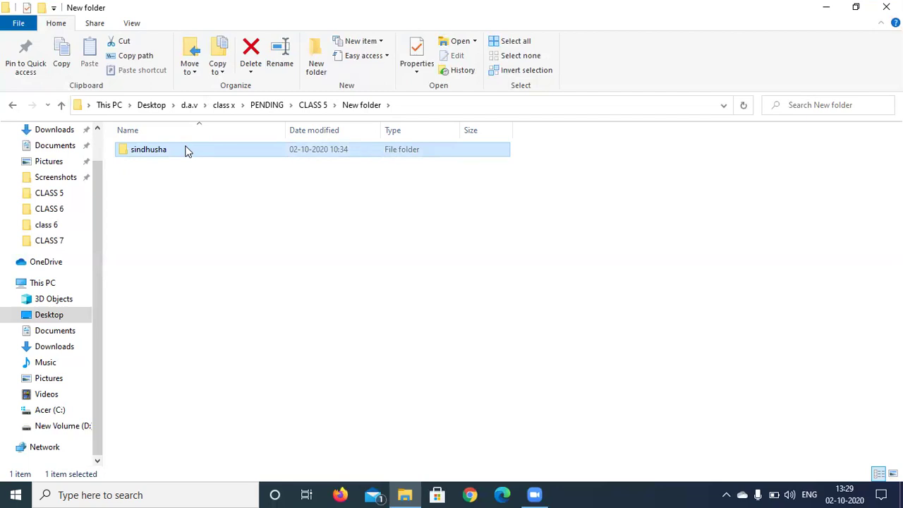
Step: Move the sindhusha folder into CLASS 6, confirm it arrived, then show the desktop
right_click(187, 151)
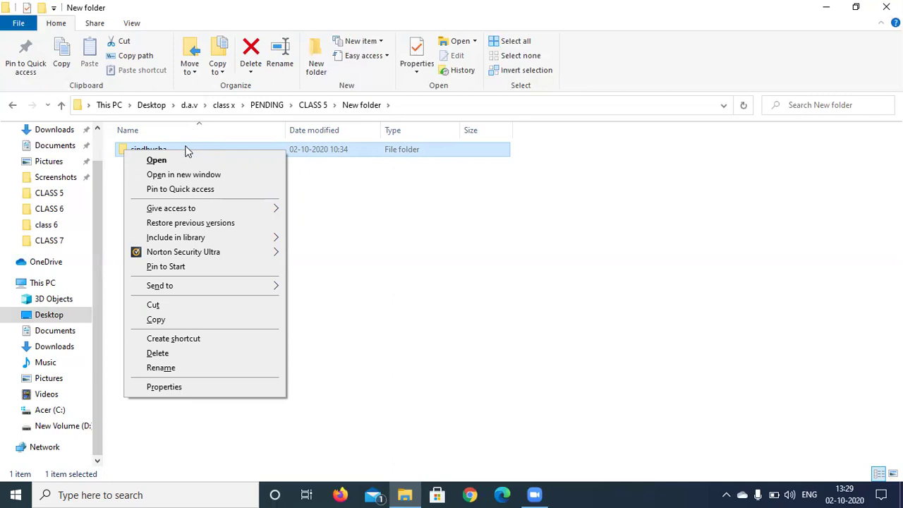
click(189, 65)
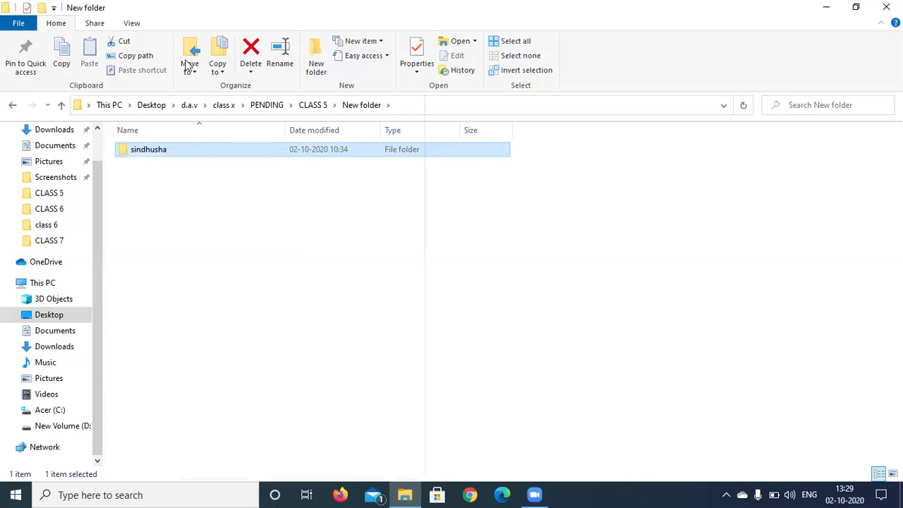
click(189, 64)
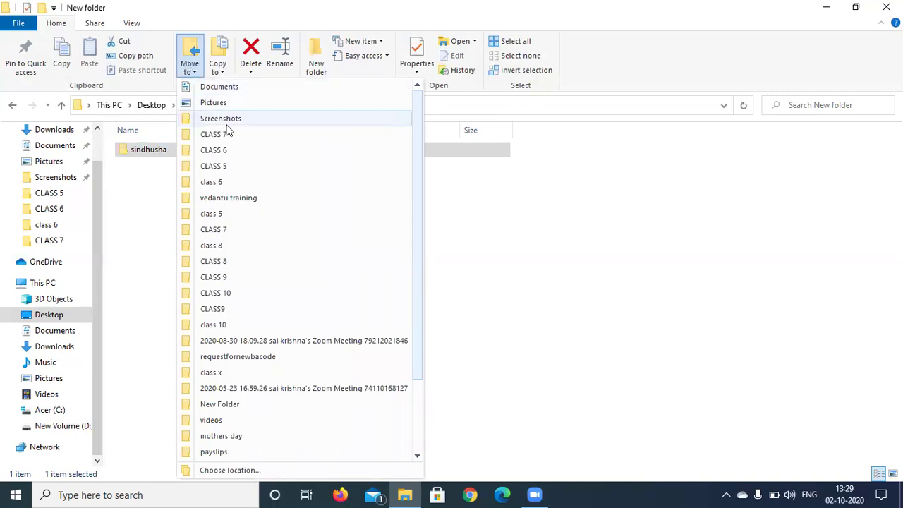
click(239, 151)
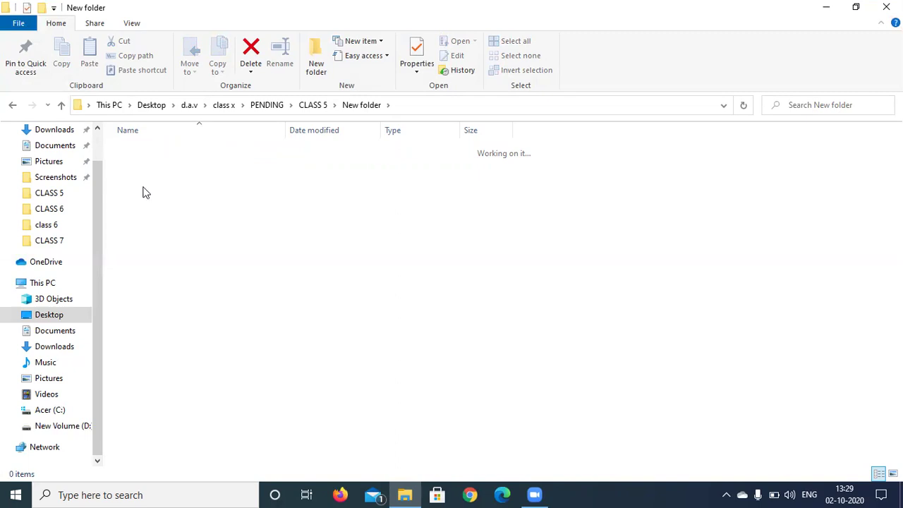
click(73, 213)
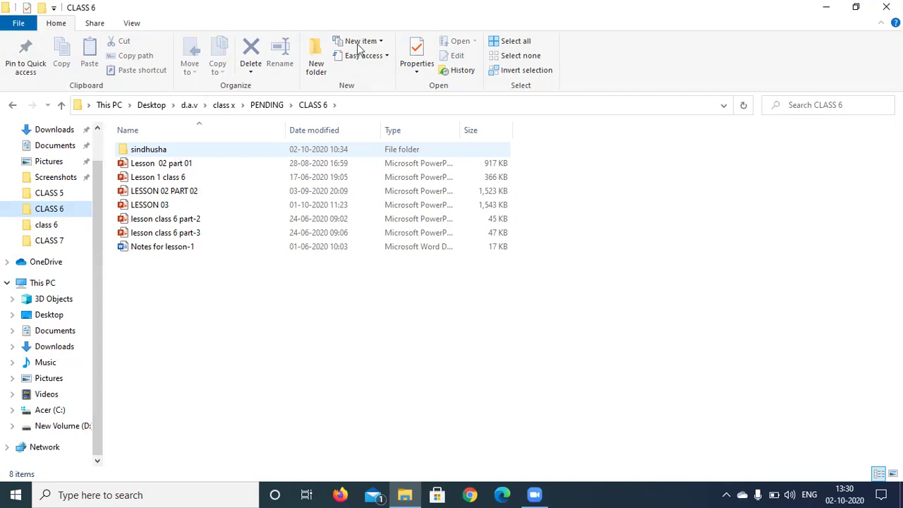
key(super+d)
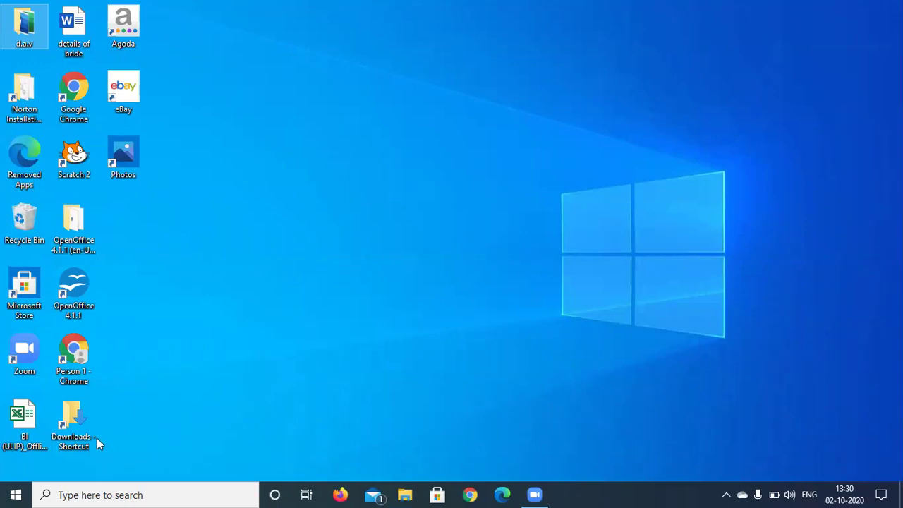
Step: Search Start for PowerPoint by typing 'powerpont', then clear the search text
click(103, 494)
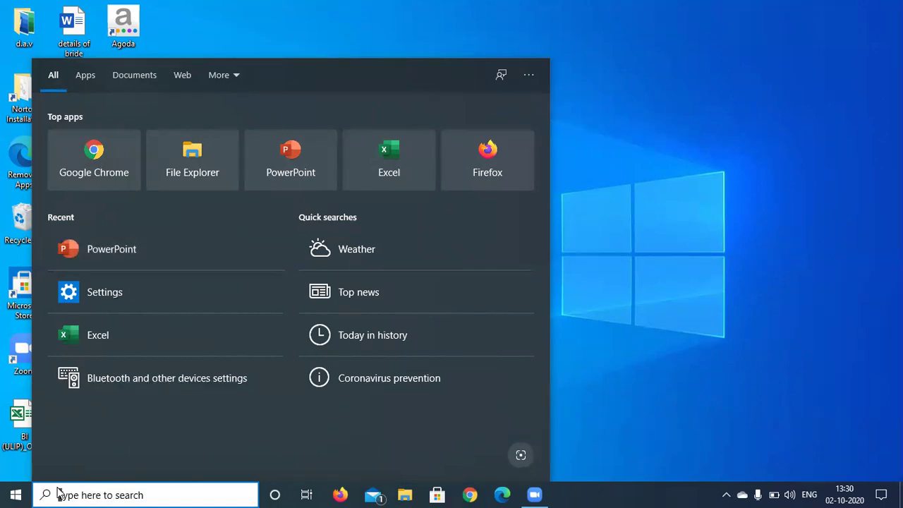
click(3, 494)
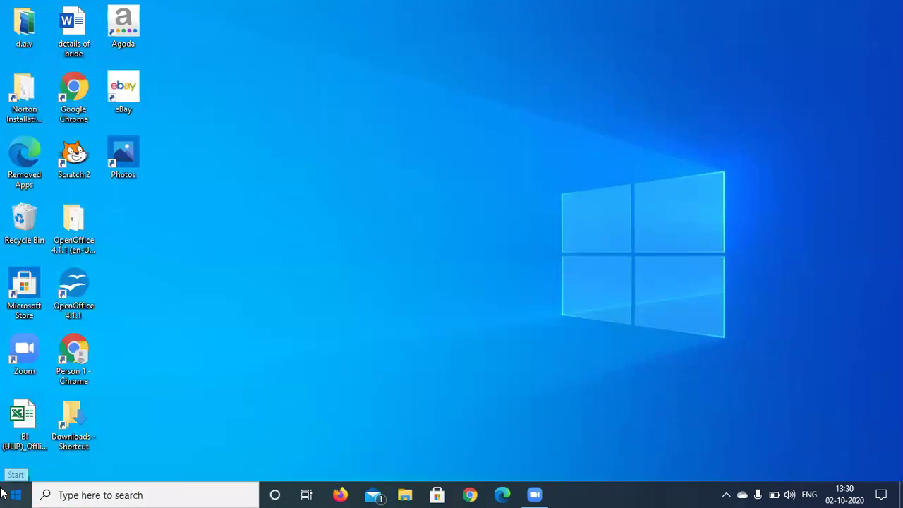
click(4, 493)
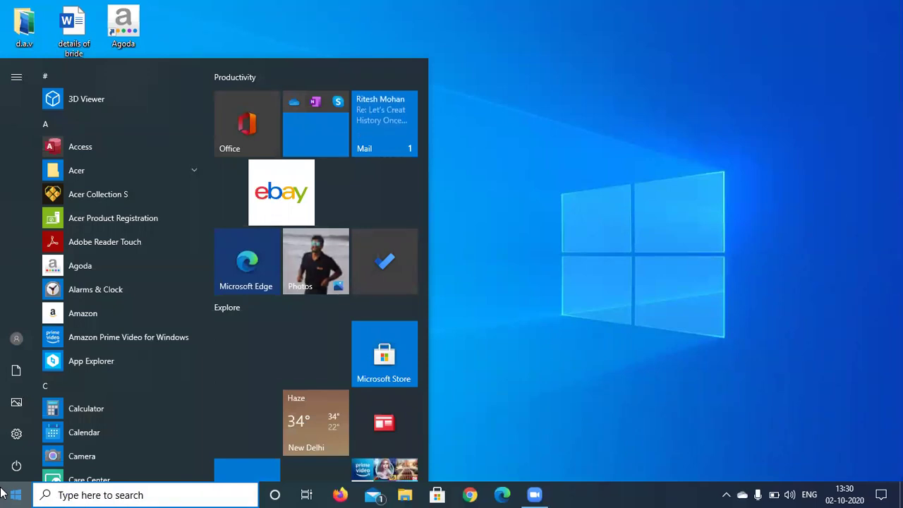
text(powerp)
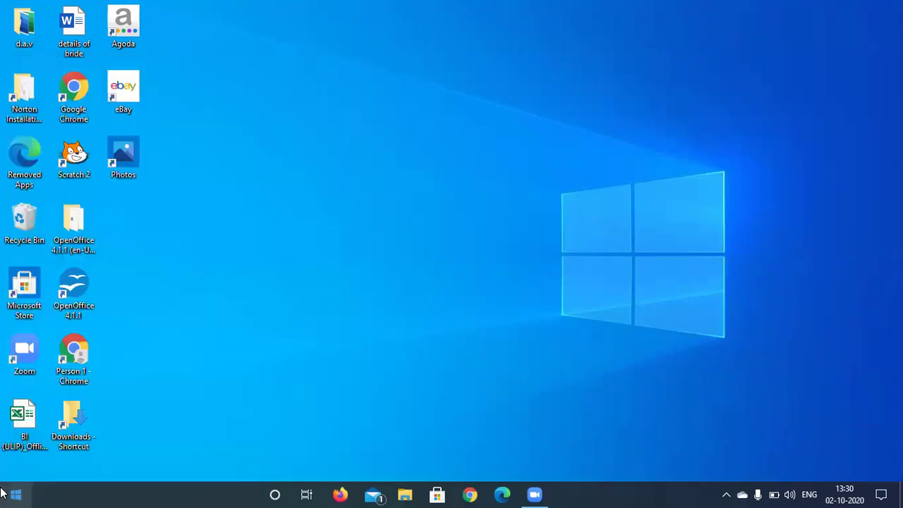
text(ont)
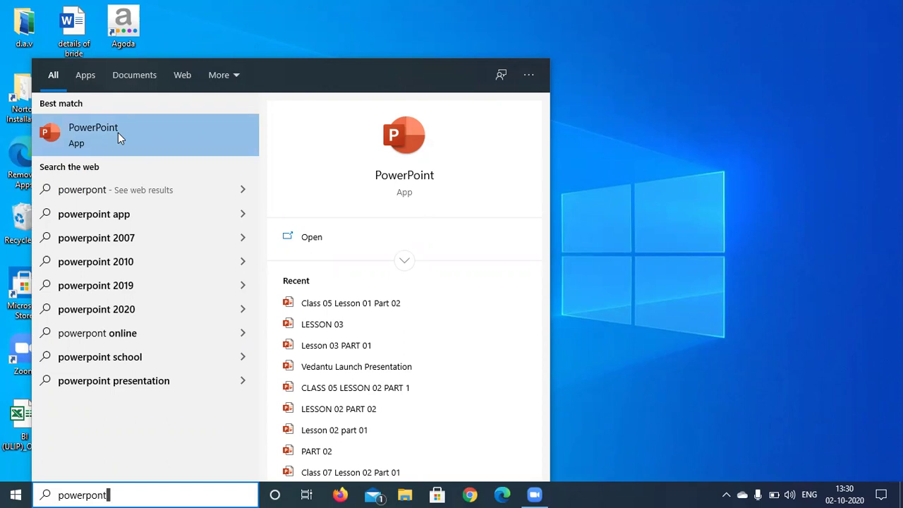
key(BackSpace)
key(BackSpace)
key(BackSpace)
key(BackSpace)
key(BackSpace)
key(BackSpace)
key(BackSpace)
key(BackSpace)
key(BackSpace)
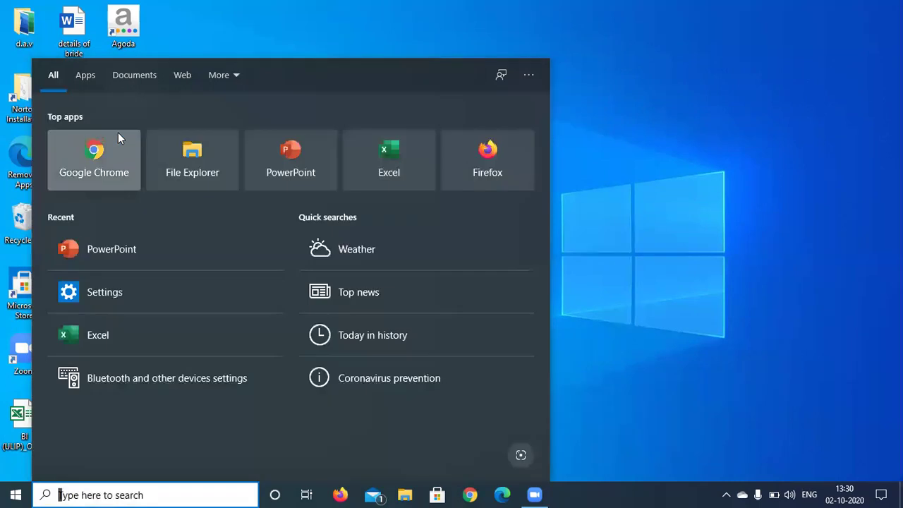